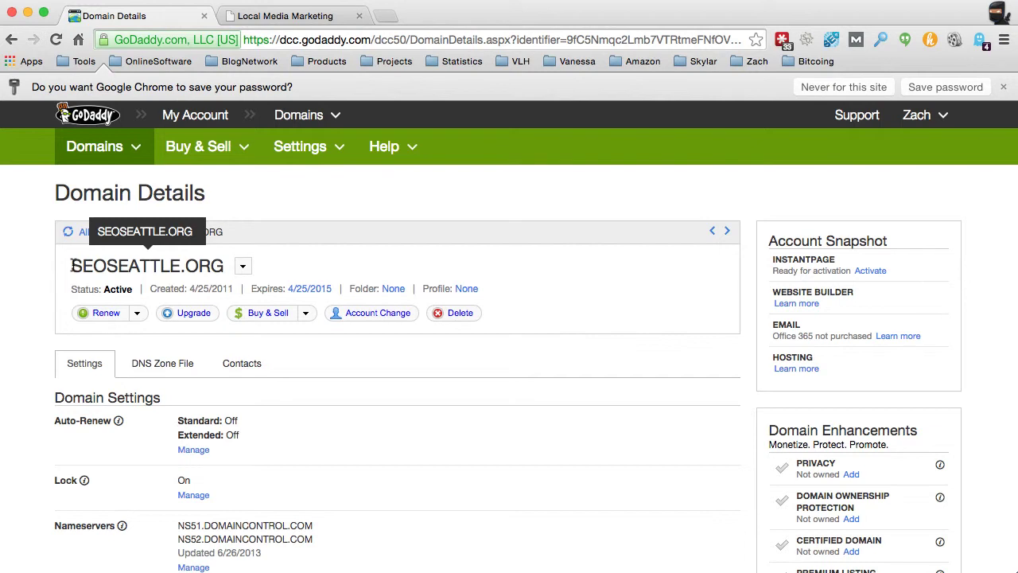
- Turn on 'Create your own URL' in the agency account's details
click(267, 17)
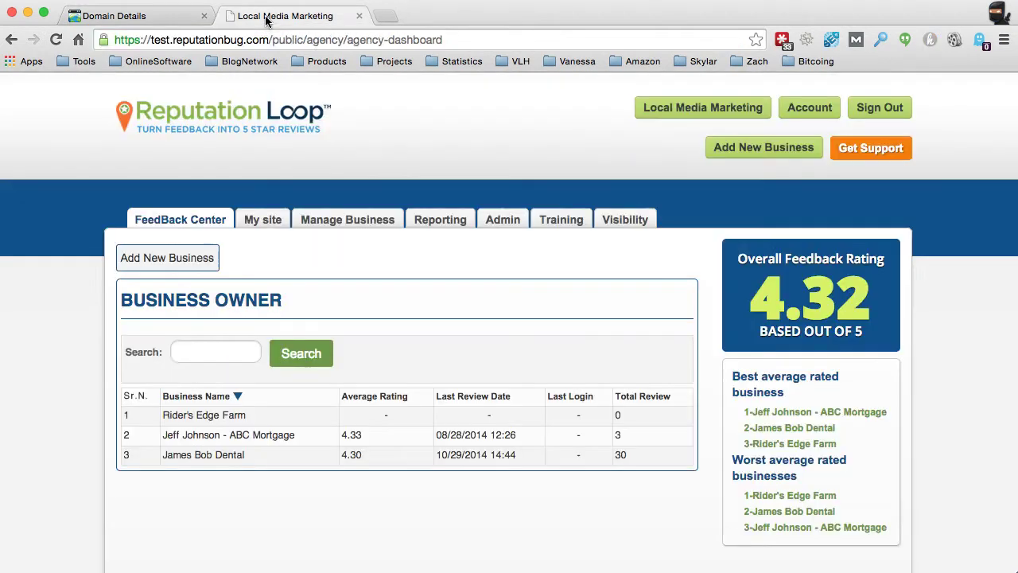
click(504, 228)
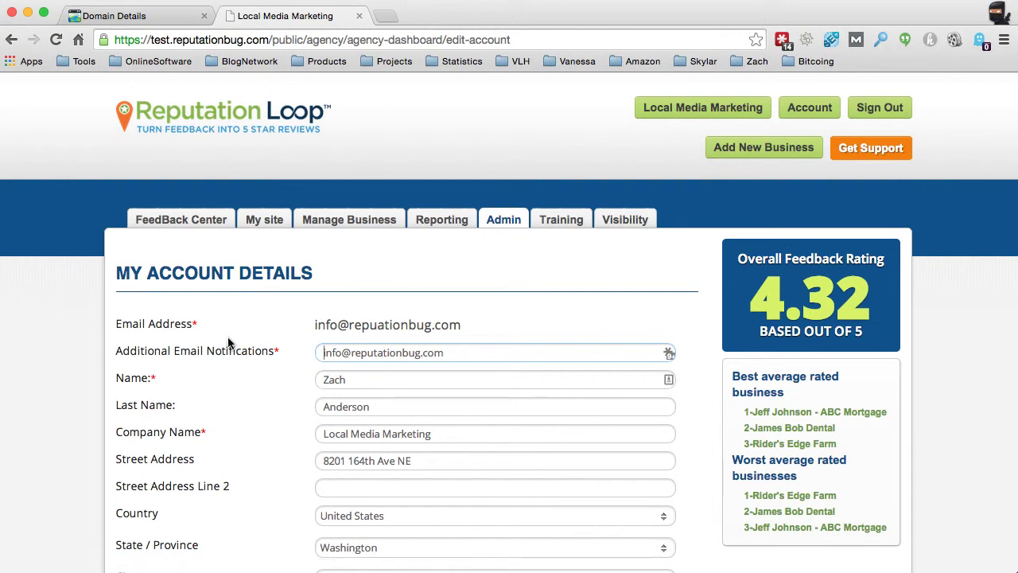
scroll(234, 345, down, 5)
scroll(233, 345, down, 1)
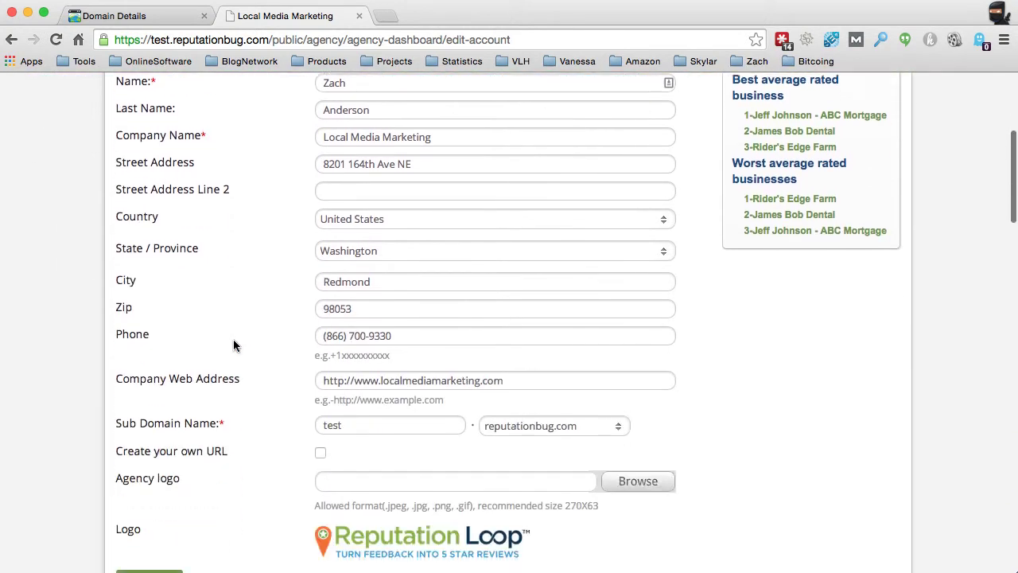
click(320, 447)
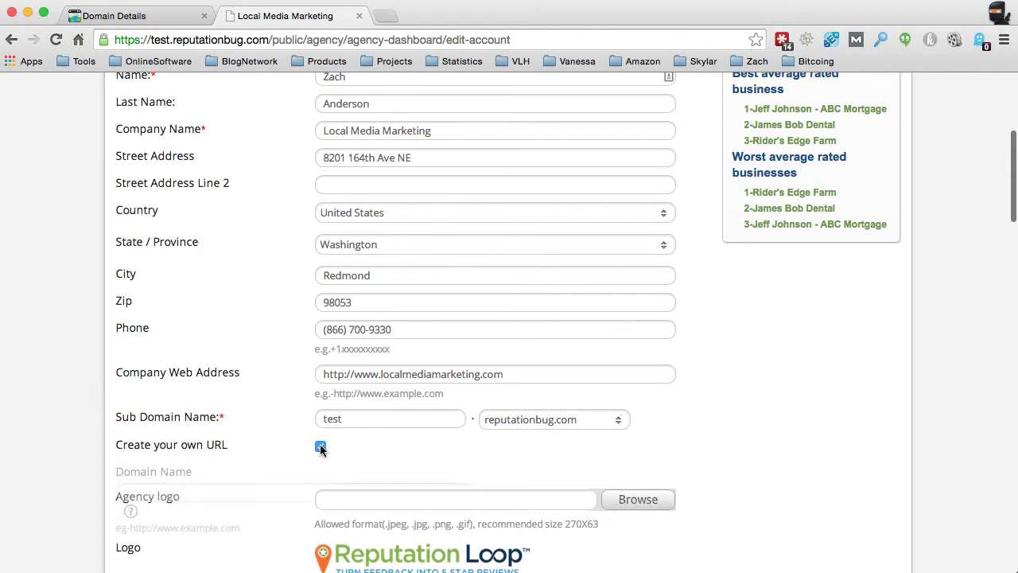
- Open the 'Can I use a custom domain name?' help showing A Record IP 162.216.43.128
scroll(304, 445, down, 1)
mouse_move(329, 470)
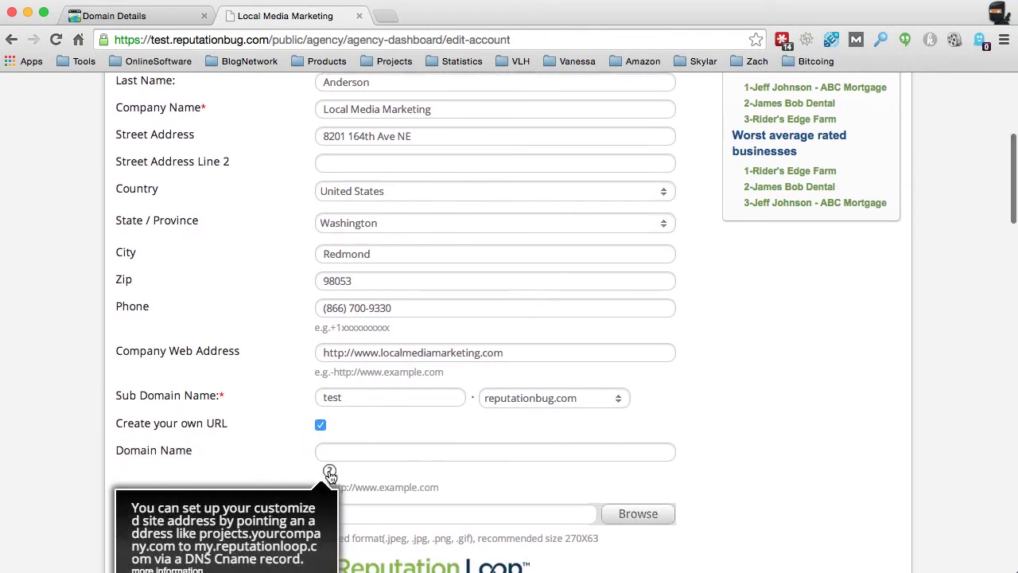
scroll(322, 476, down, 2)
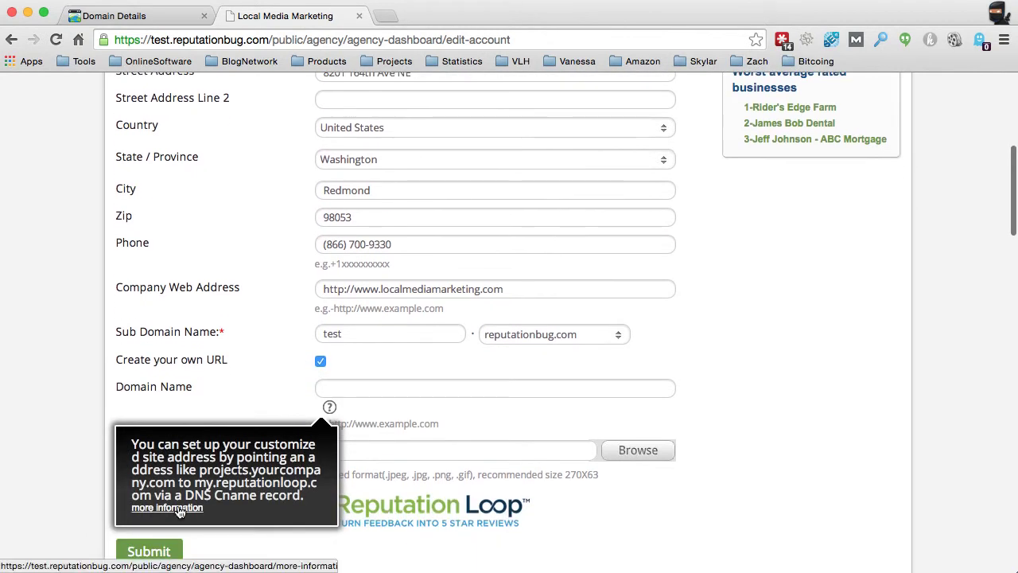
click(169, 508)
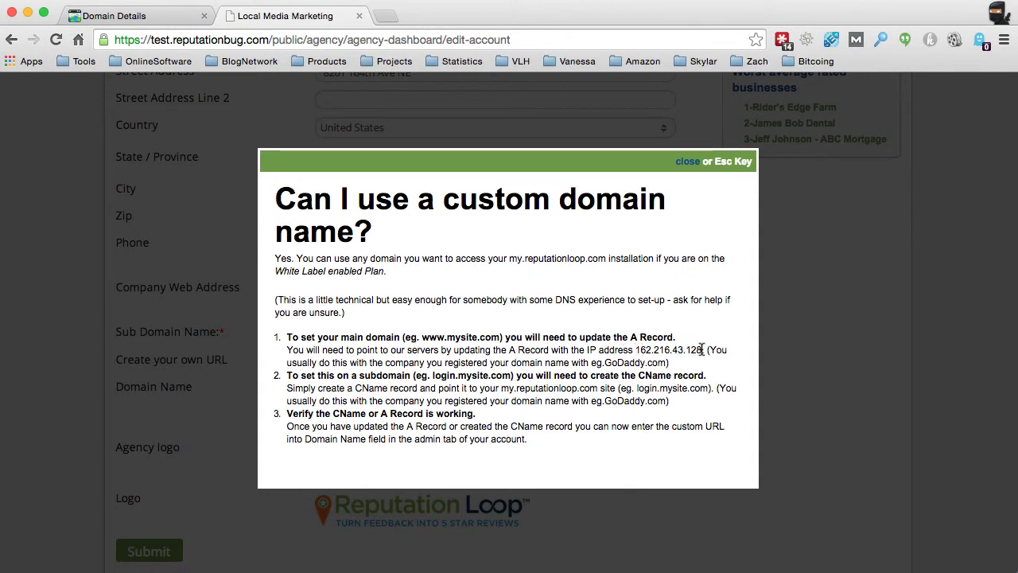
- Copy the server IP 162.216.43.128 and return to GoDaddy's Domain Details tab
drag(702, 349, 635, 350)
key(ctrl+c)
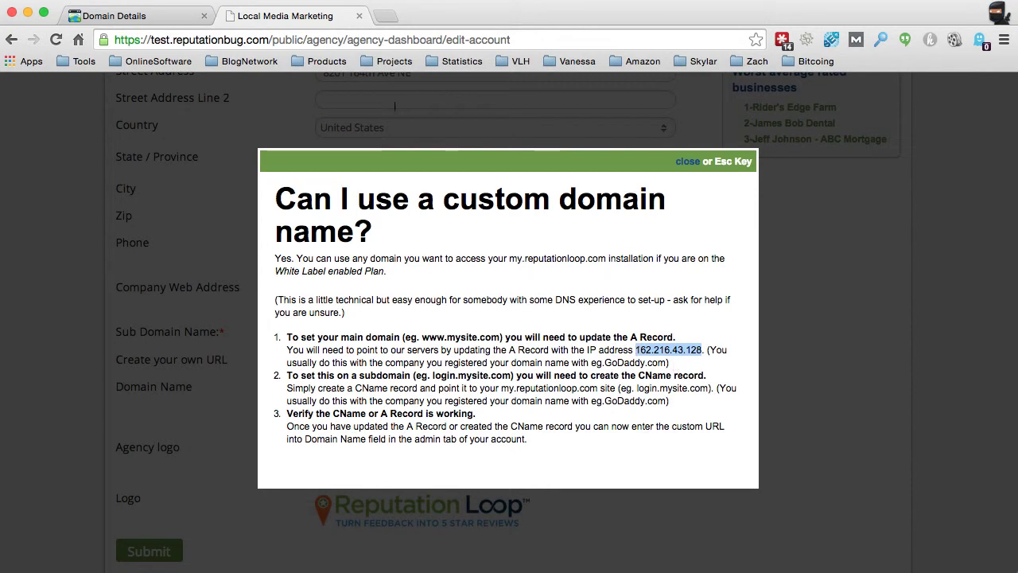
click(130, 17)
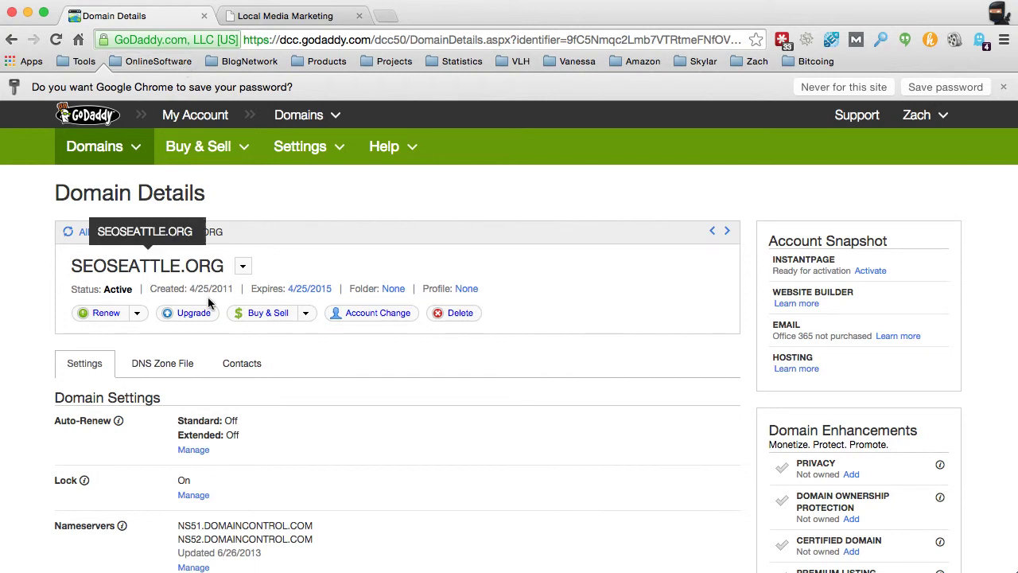
- Open the SEOSEATTLE.ORG DNS zone file and edit the @ A record pointing to 97.107.132.157
click(169, 370)
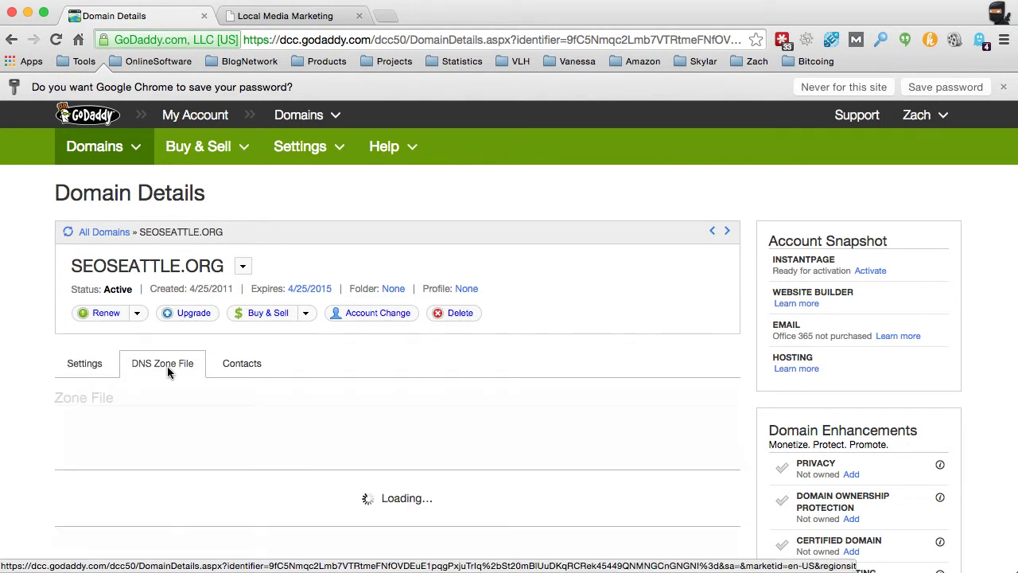
scroll(456, 349, down, 2)
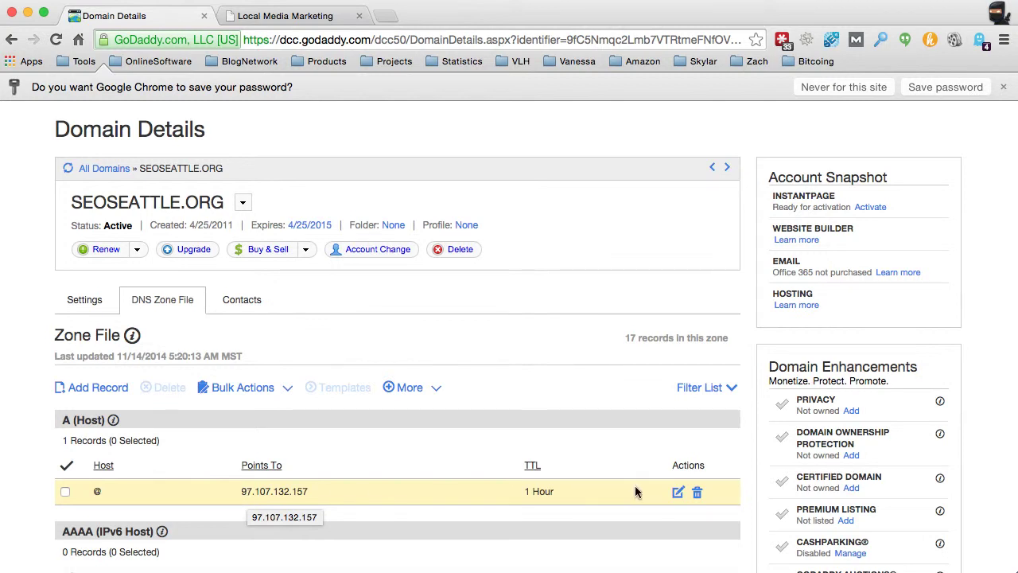
click(679, 495)
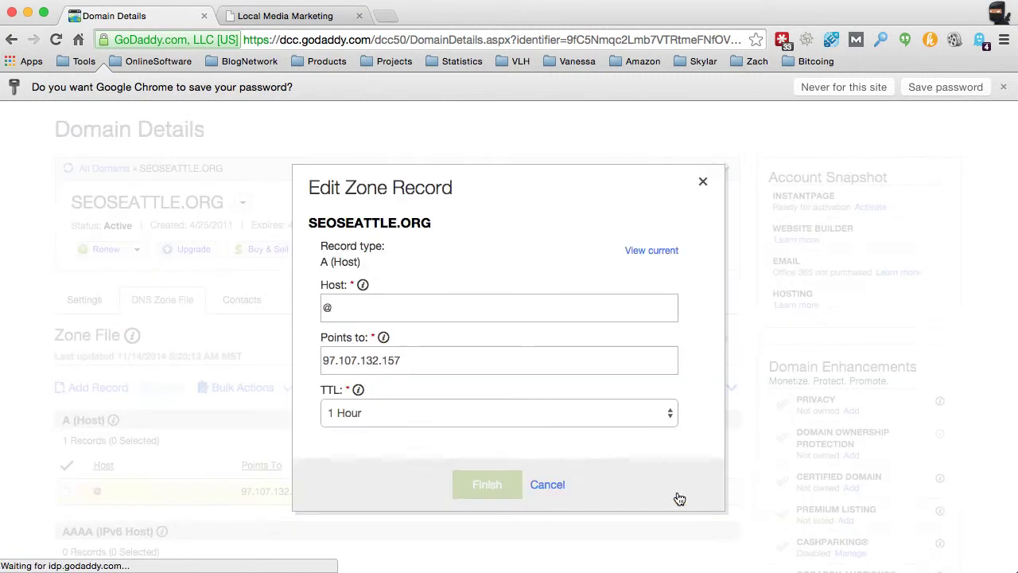
- Change the A record's Points to value to 162.216.43.128 with a 1/2 Hour TTL
drag(438, 355, 227, 353)
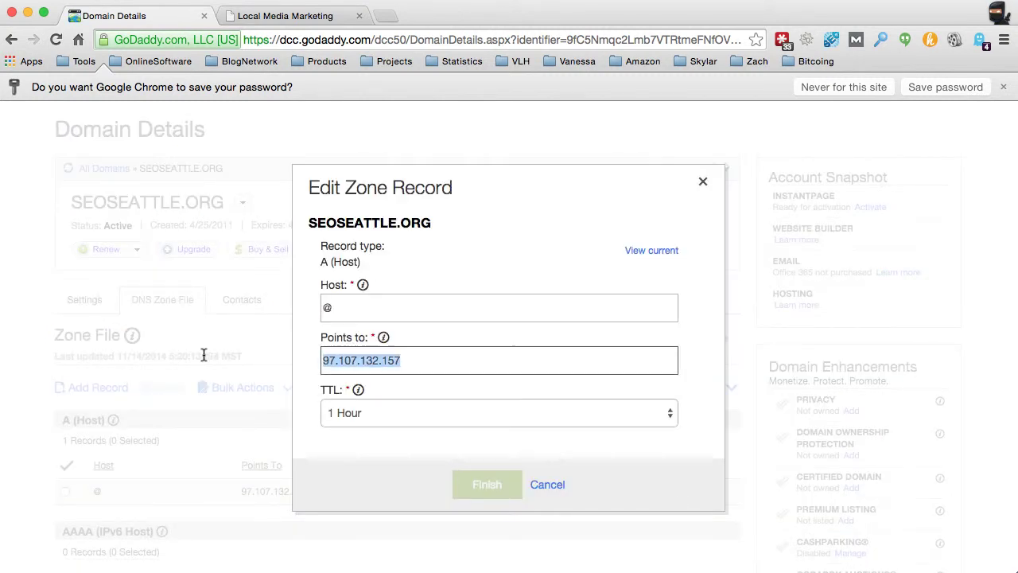
key(ctrl+v)
click(355, 411)
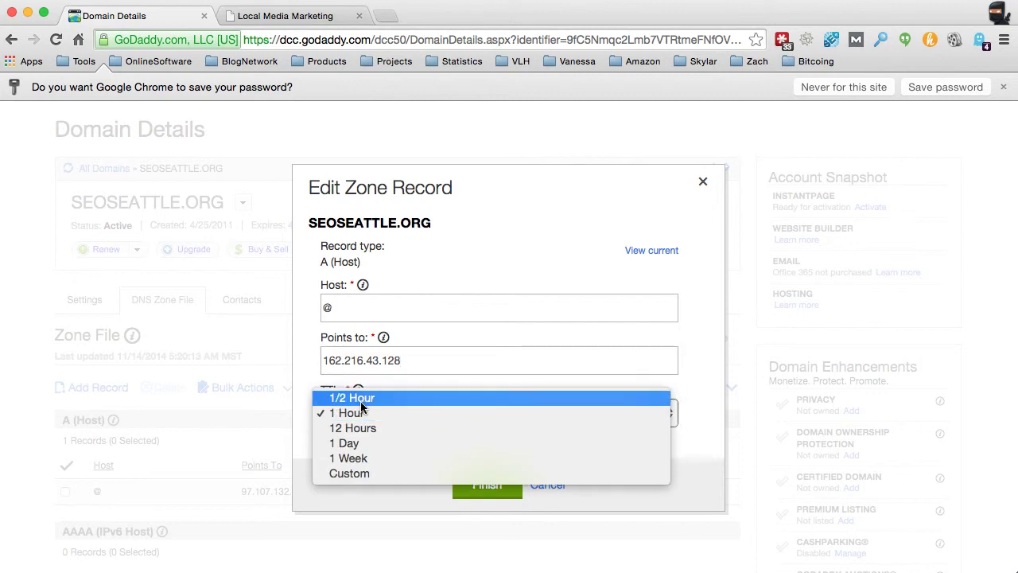
click(360, 406)
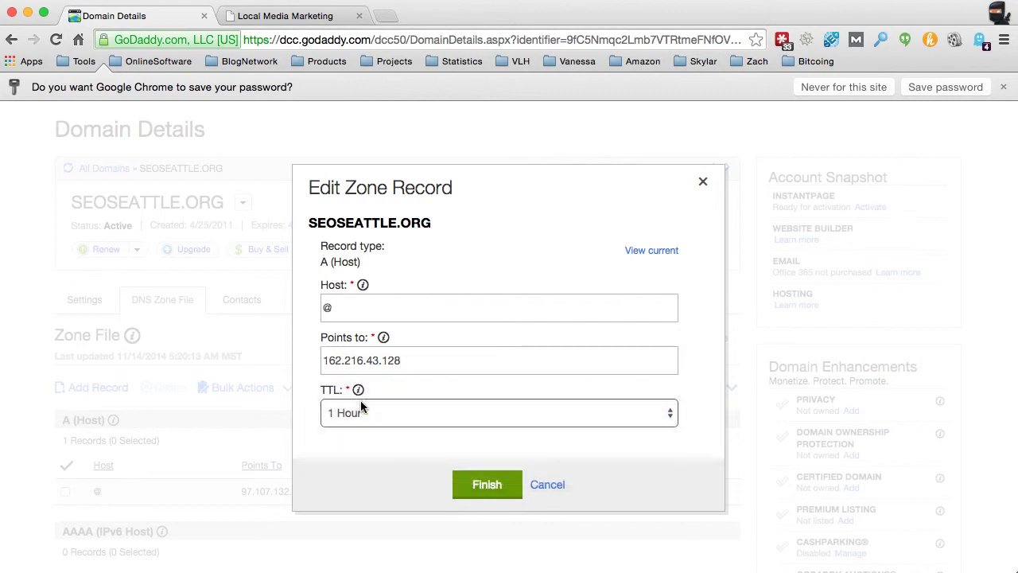
- Apply and save the zone file changes, then test seoseattle.org in a new tab
click(485, 485)
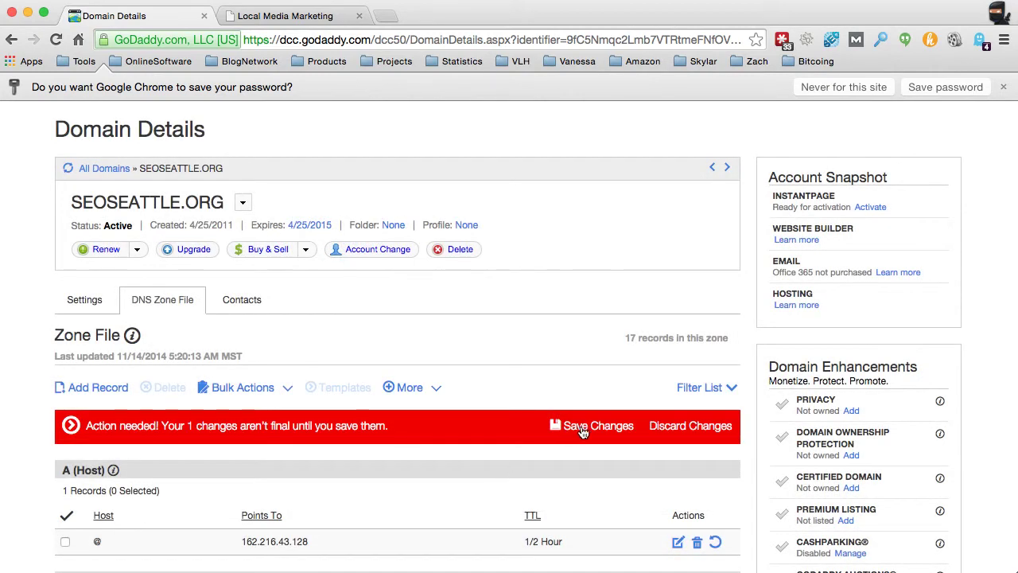
click(590, 428)
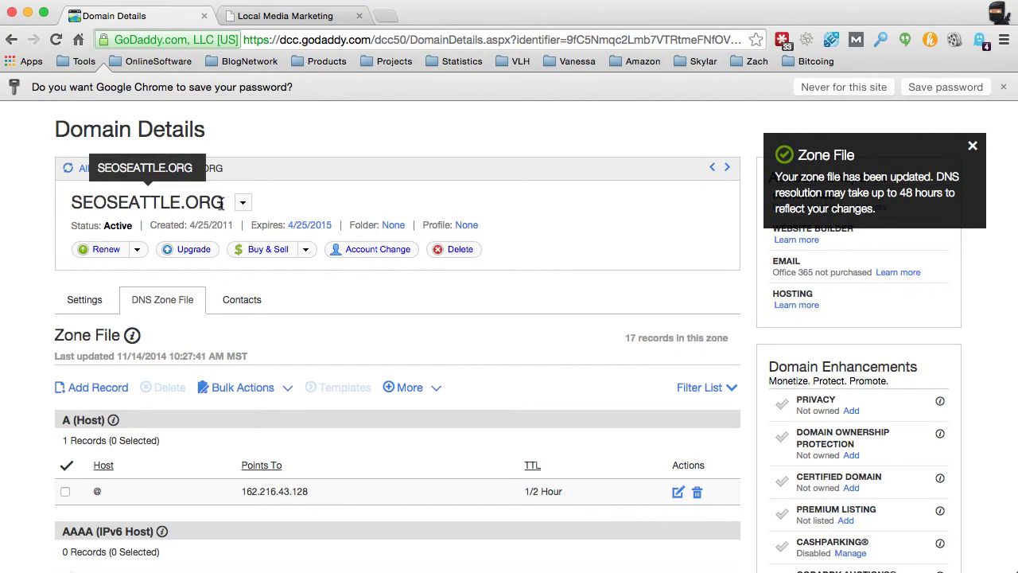
drag(225, 204, 29, 203)
key(super+c)
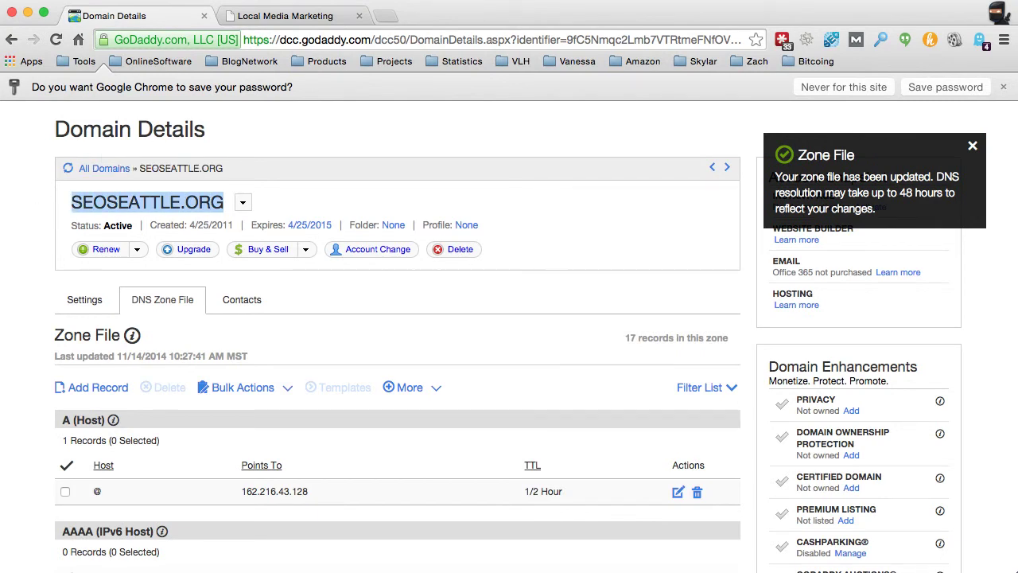
click(386, 16)
key(super+v)
key(Return)
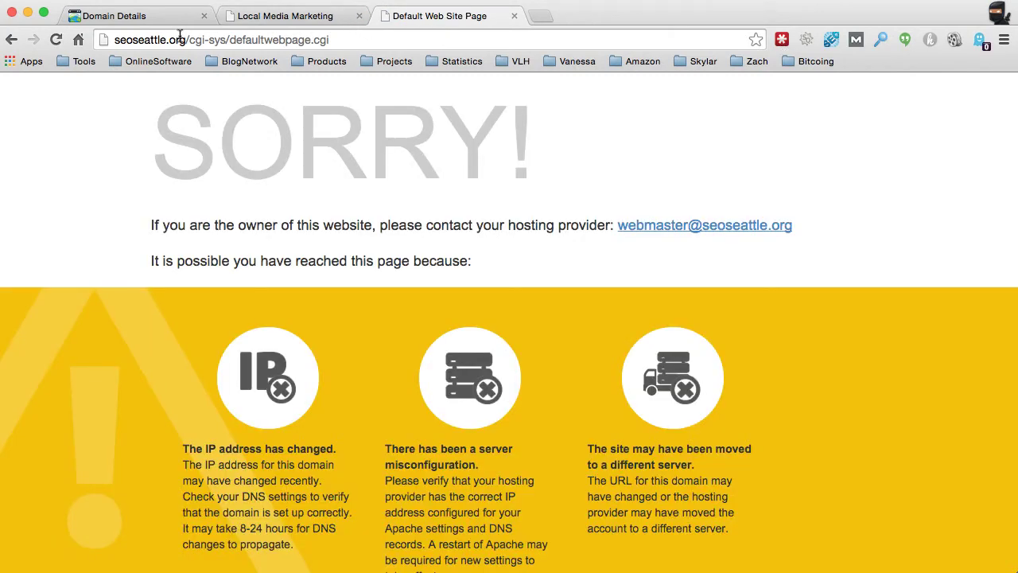
drag(186, 39, 100, 43)
key(super+c)
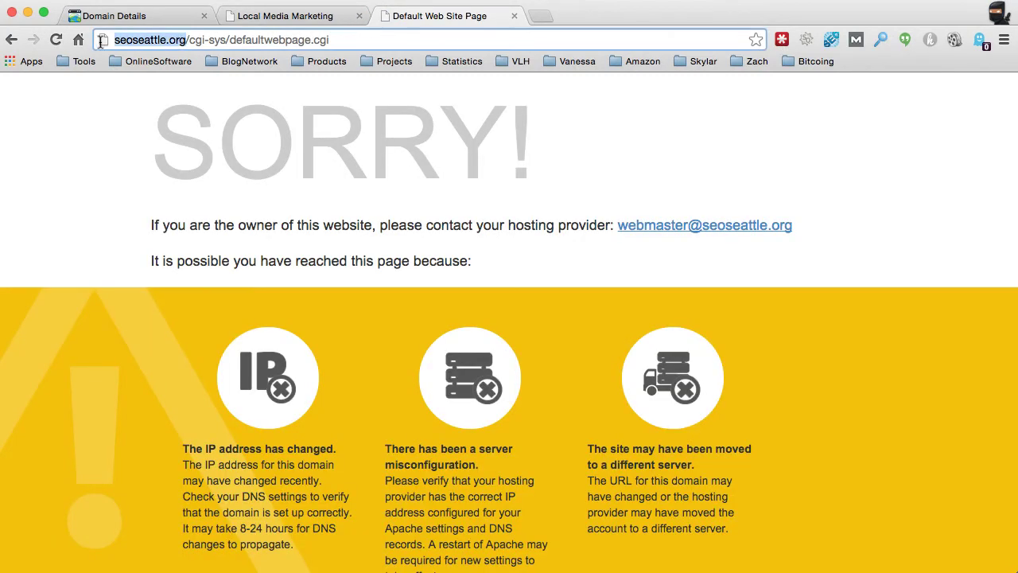
click(514, 16)
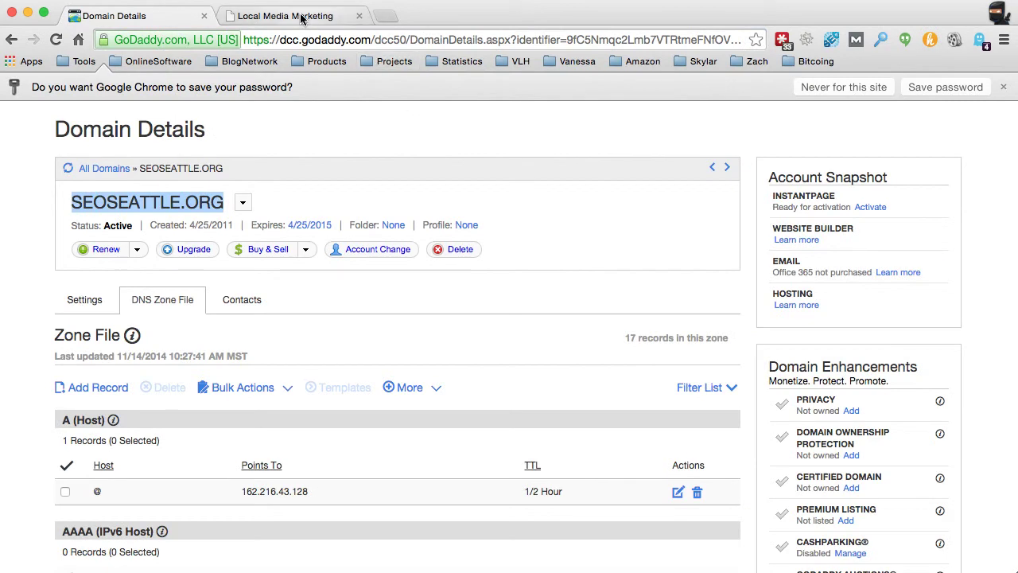
click(325, 15)
click(687, 161)
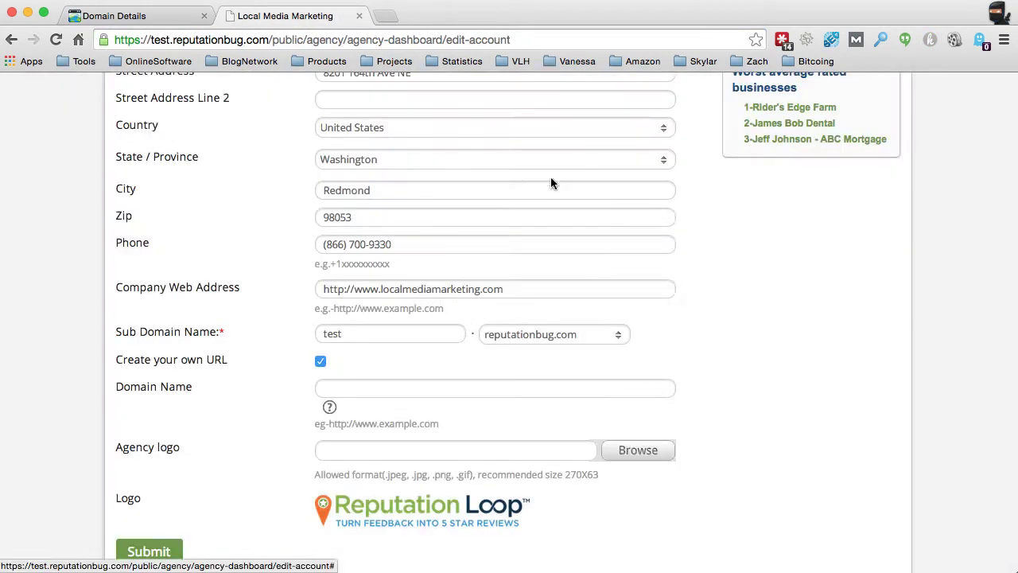
click(346, 388)
key(super+v)
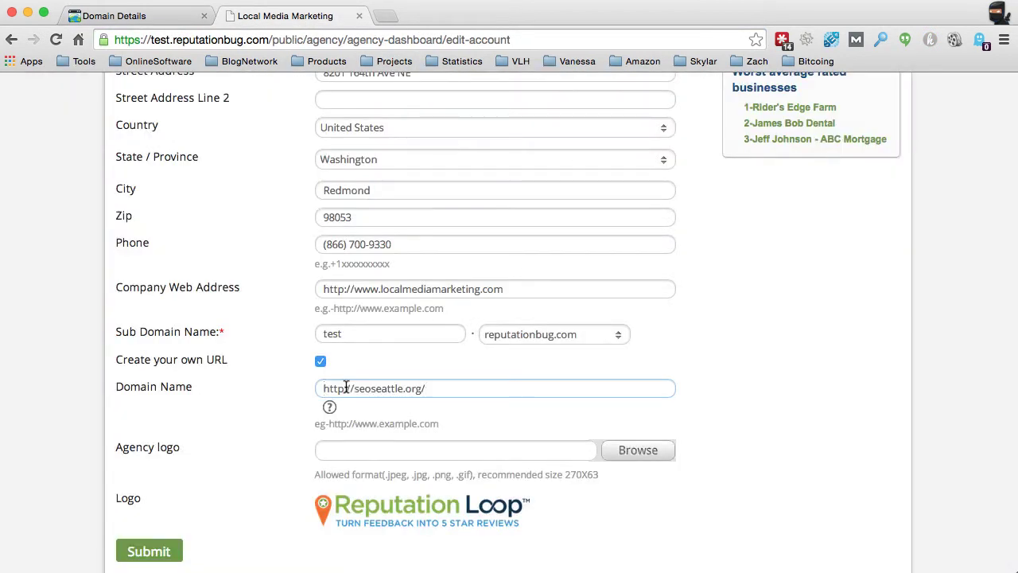
click(353, 389)
text(www.)
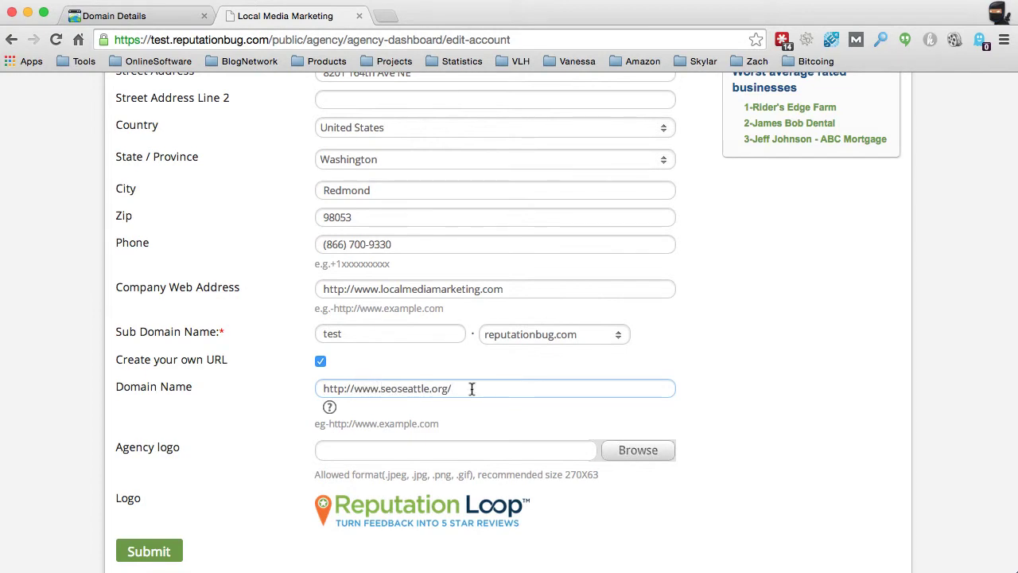
key(BackSpace)
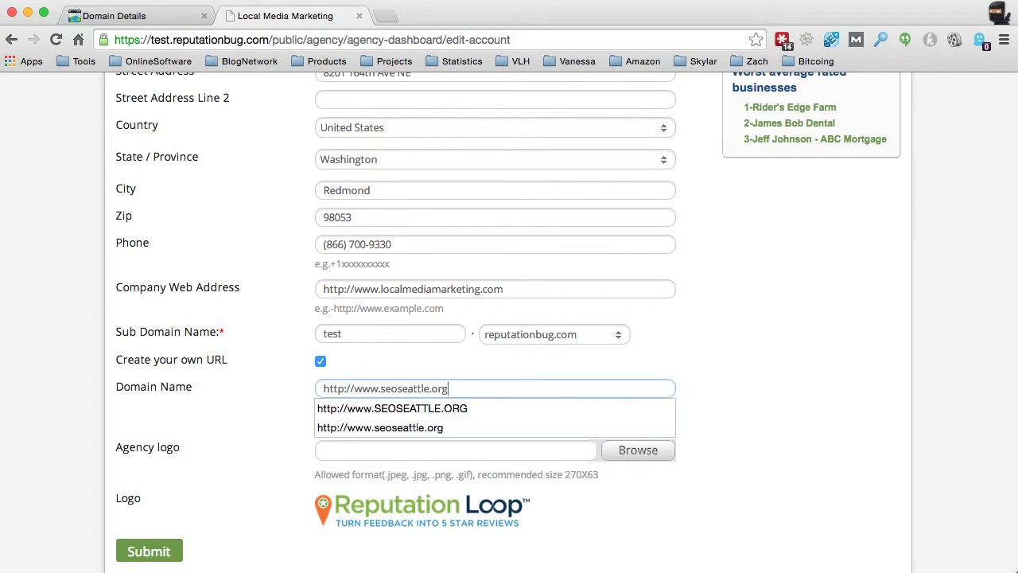
click(846, 394)
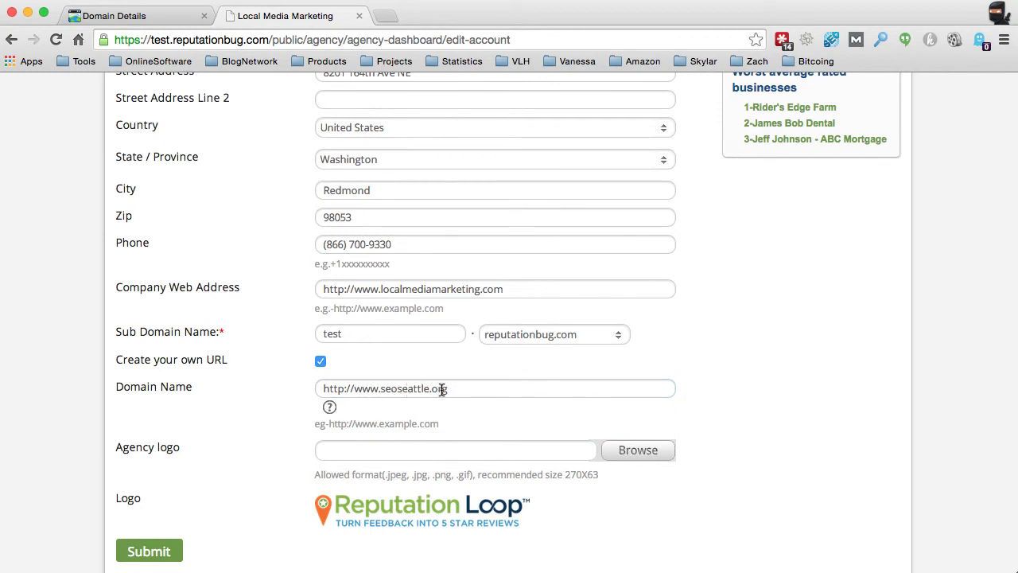
click(151, 550)
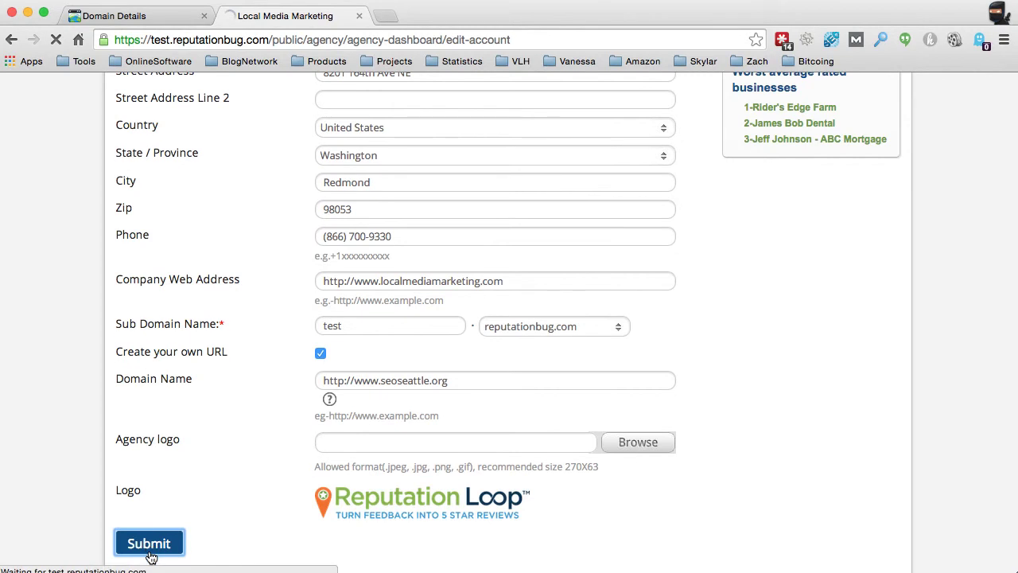